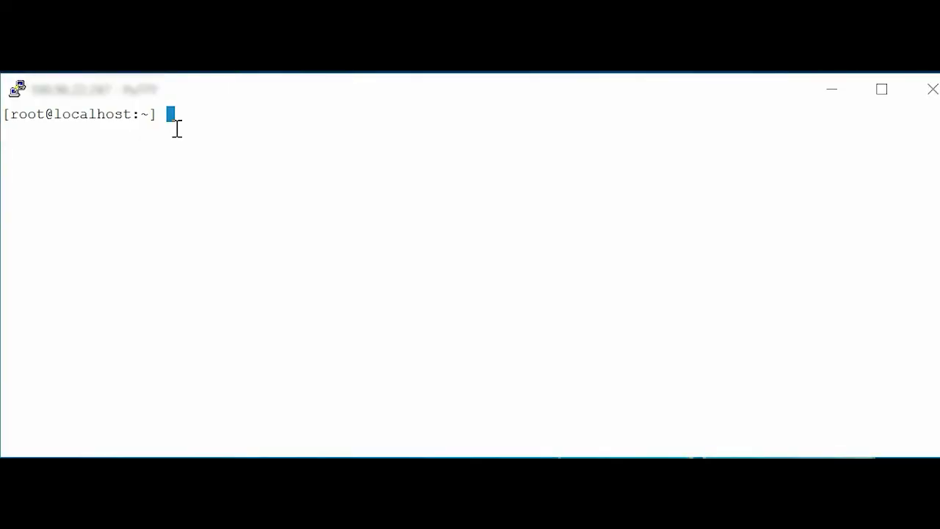
Run 'esxcli software vib list |grep dcism' to show the installed dcism 3.6.0.2249 package
type("esxcli software ")
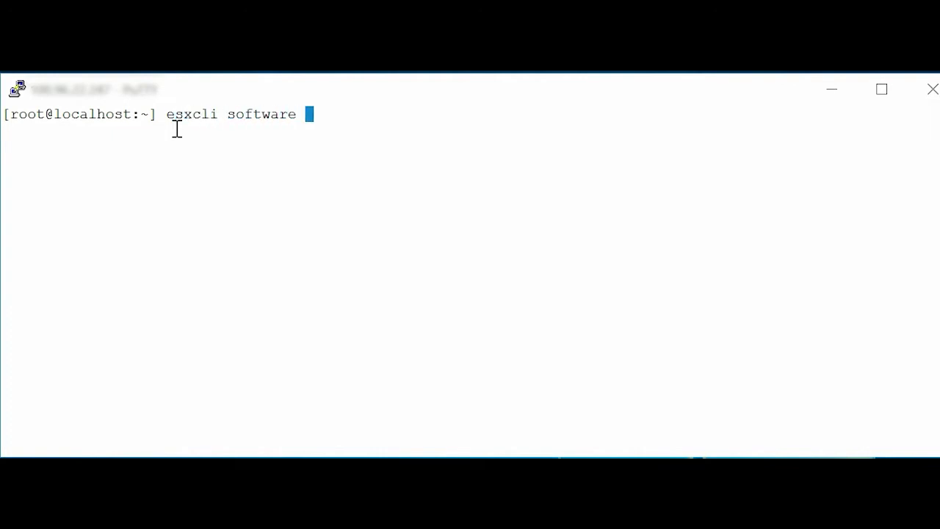
type("vib list ")
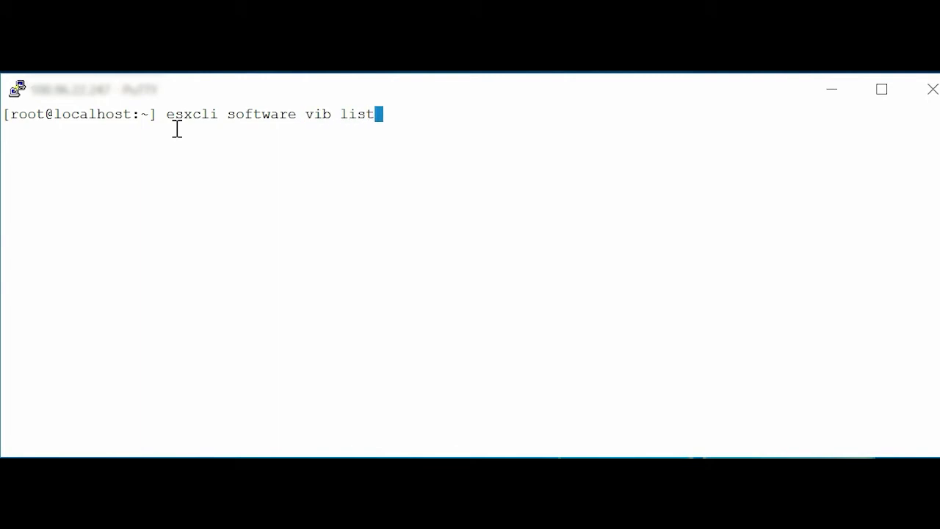
type("|grep")
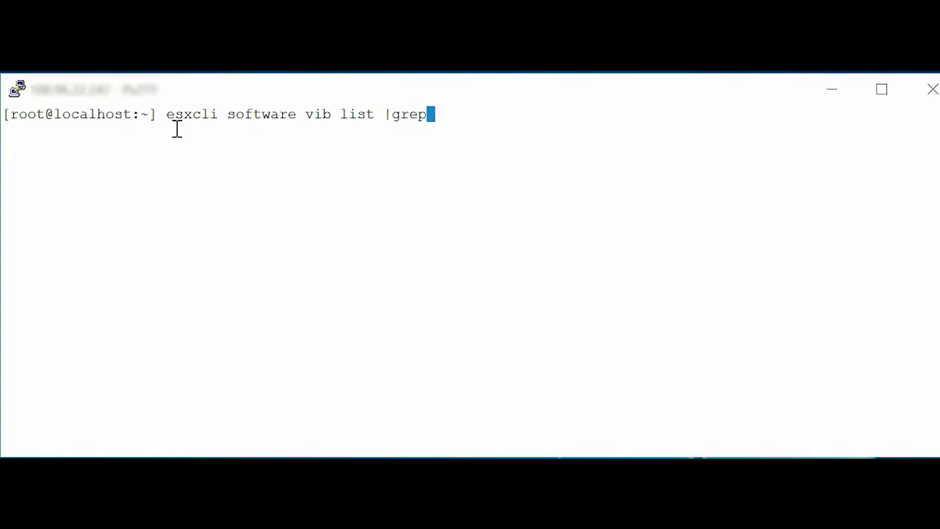
type(" dcism")
key("Return")
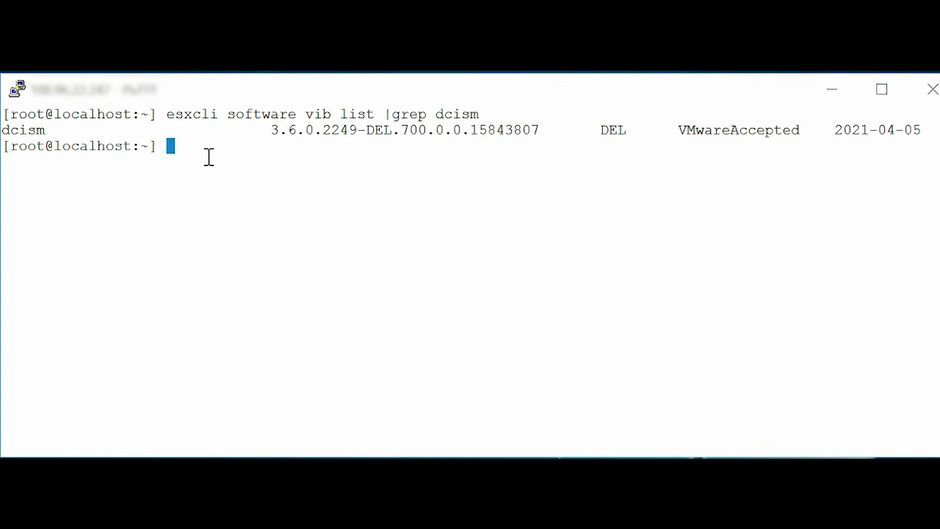
Run /etc/init.d/dcism-netmon-watchdog status to confirm iSM is active (running)
type("/etc/init.d/")
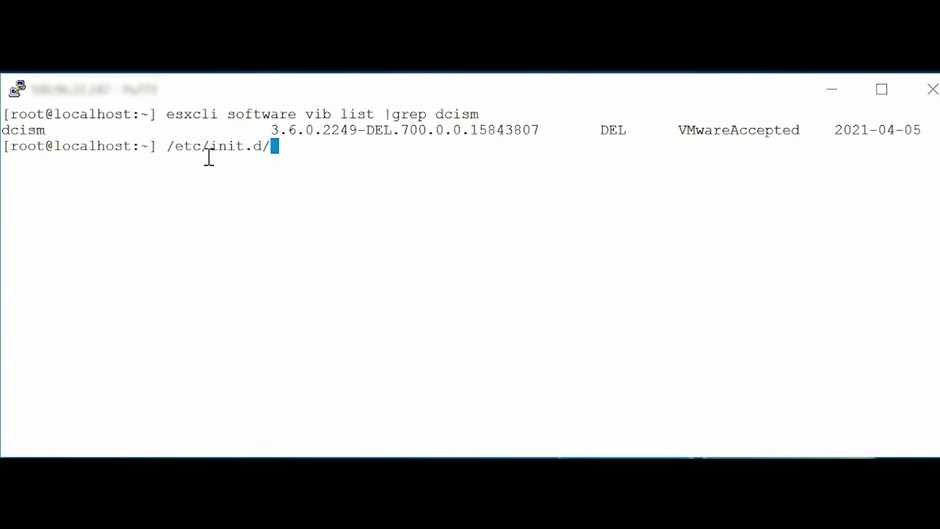
type("dci")
key("Tab")
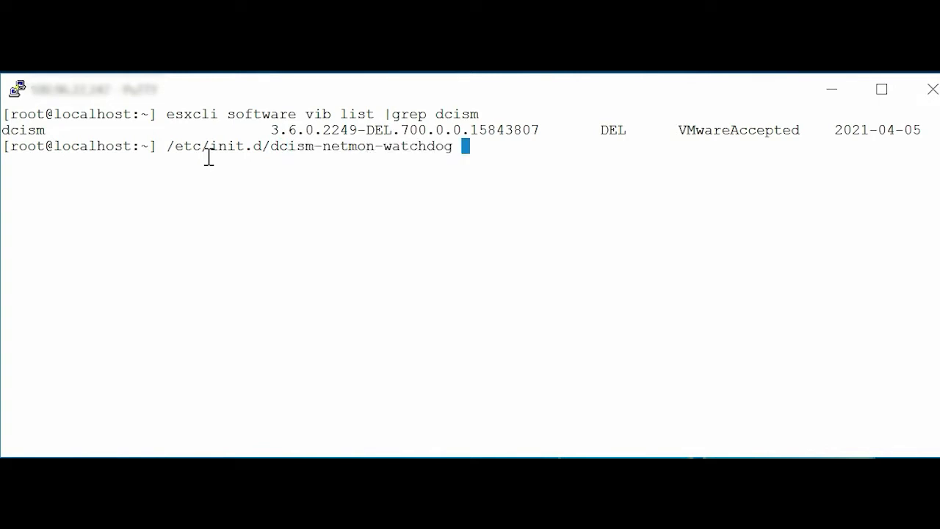
type("status")
key("Return")
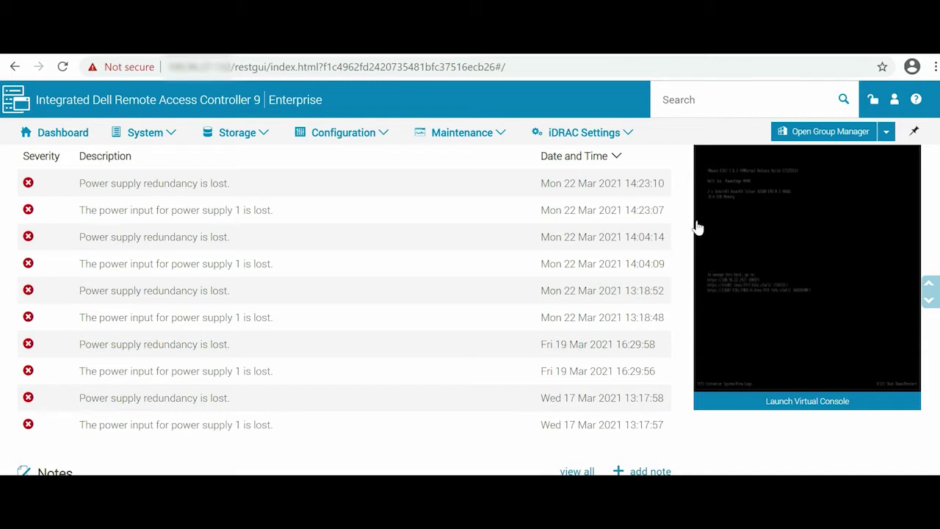
Open iDRAC Settings > Settings and expand iDRAC Service Module Setup to view its Installed status
left_click(629, 132)
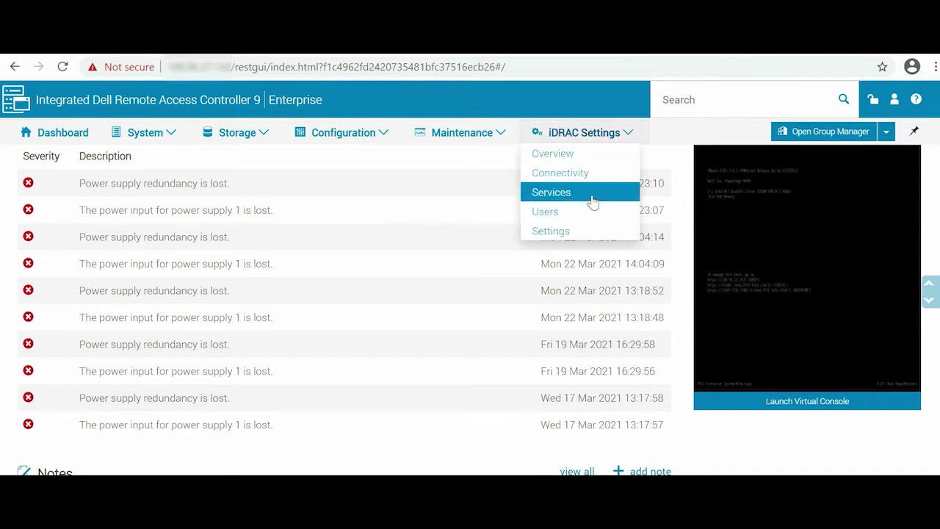
left_click(579, 232)
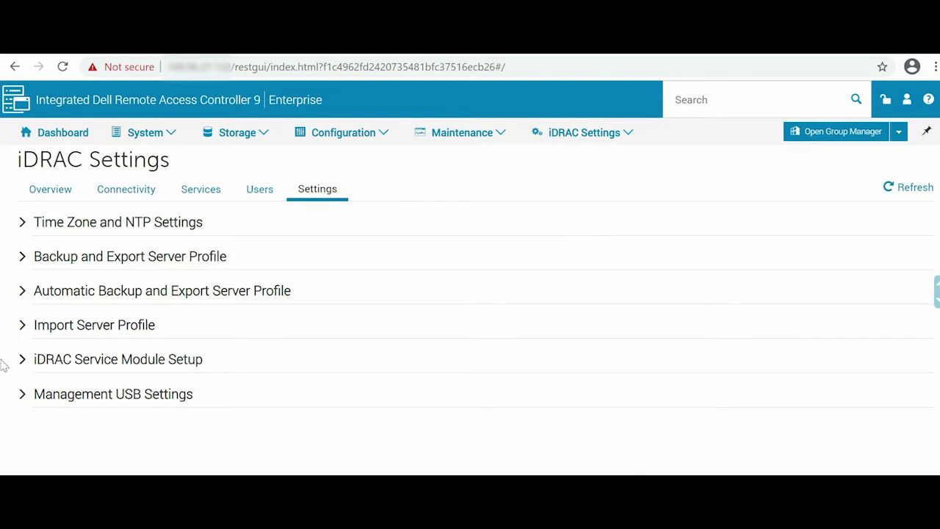
left_click(21, 361)
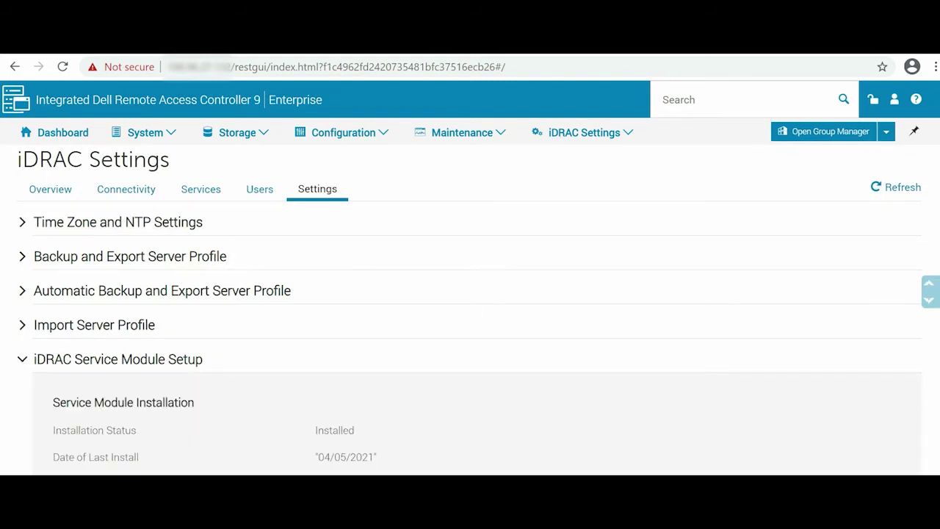
scroll(923, 338, "down", 5)
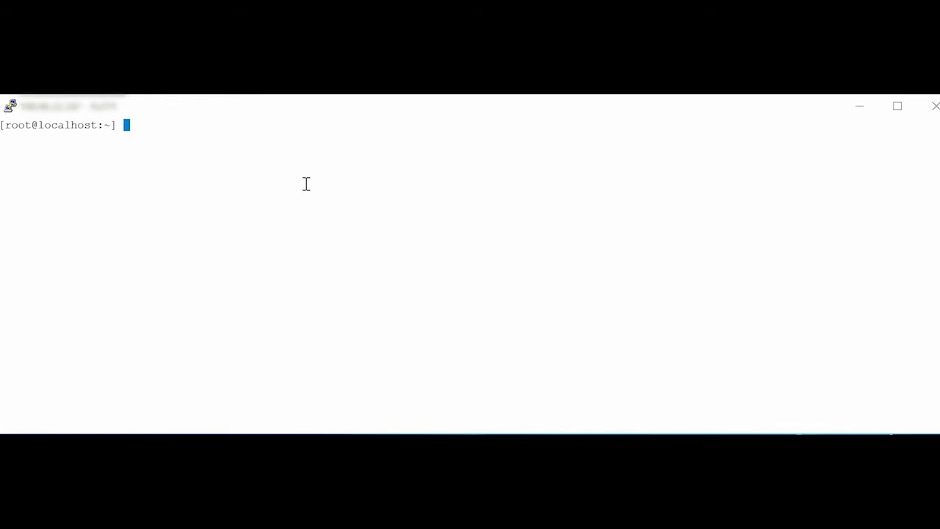
Show the help for /opt/dell/srvadmin/iSM/bin/Invoke-FullPowerCycle with -h
type("/opt/de")
key("Tab")
type("s")
key("Tab")
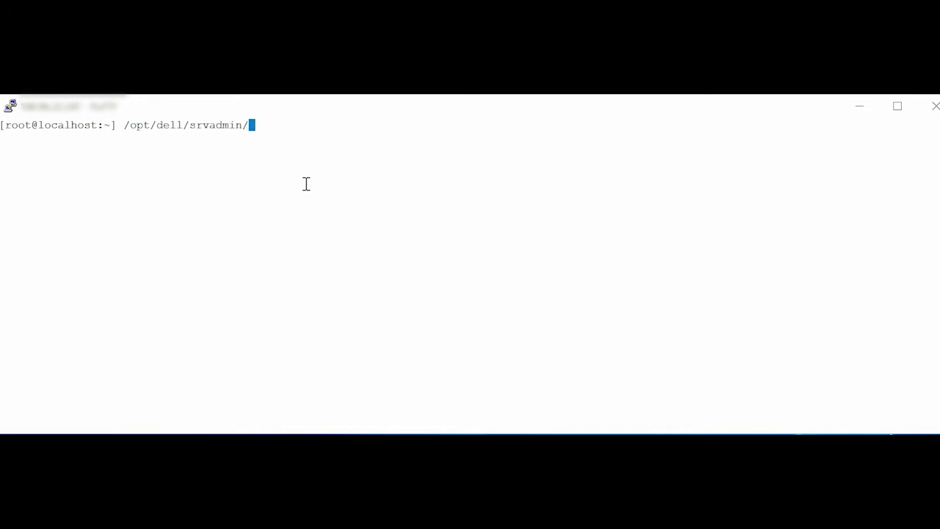
type("iS")
key("Tab")
type("bi")
key("Tab")
type("I")
key("Tab")
type("F")
key("Tab")
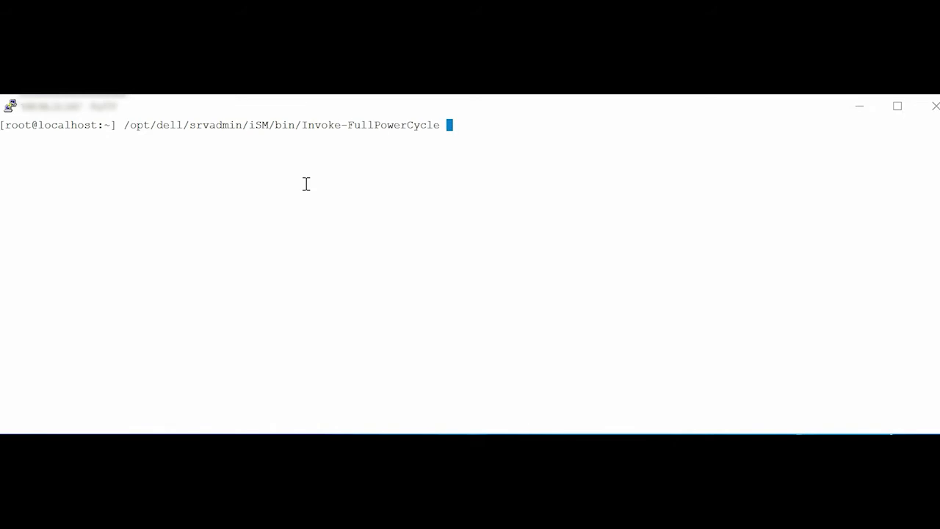
type("-h")
key("Return")
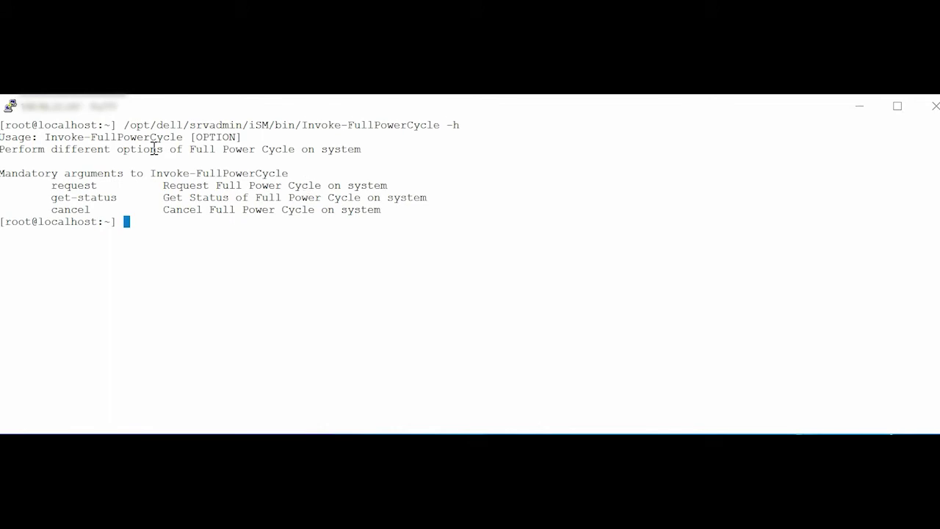
Highlight the request, get-status and cancel option lines in the help output
left_click_drag(52, 186, 384, 186)
left_click_drag(51, 198, 423, 199)
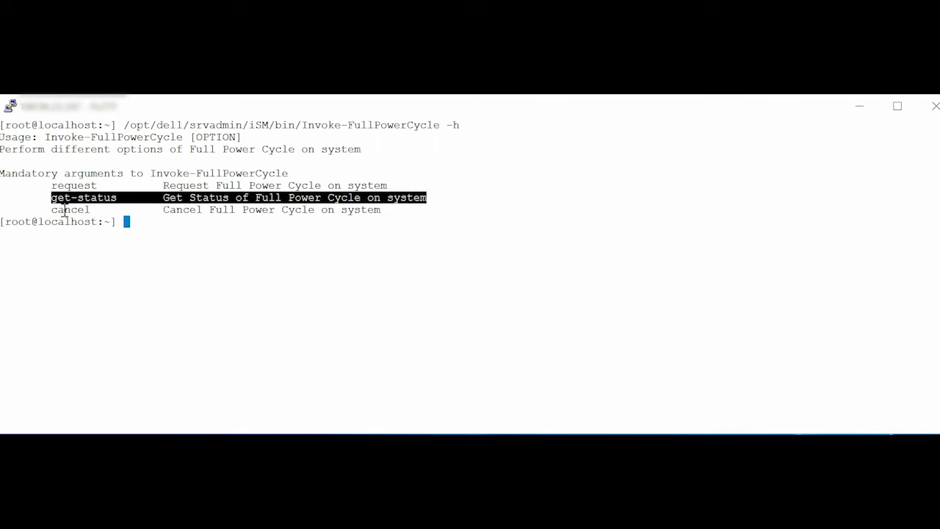
left_click_drag(46, 210, 381, 211)
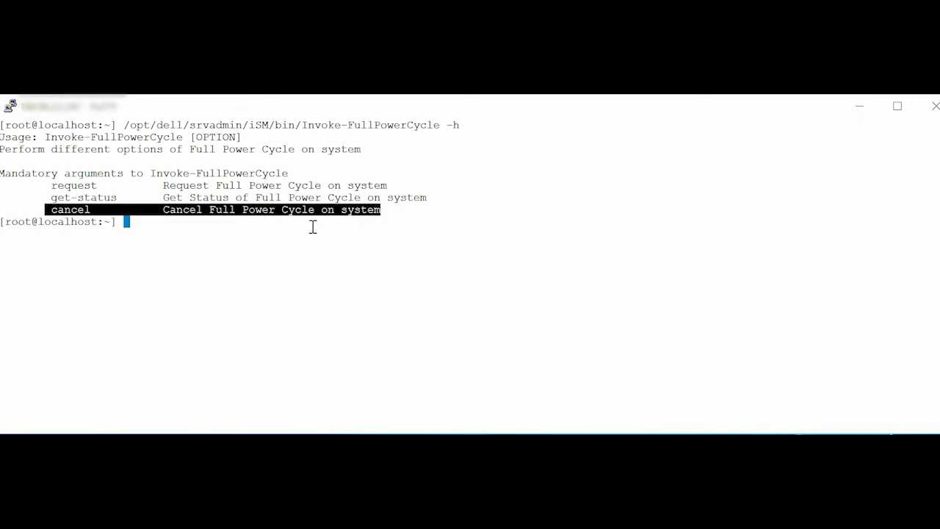
left_click(250, 241)
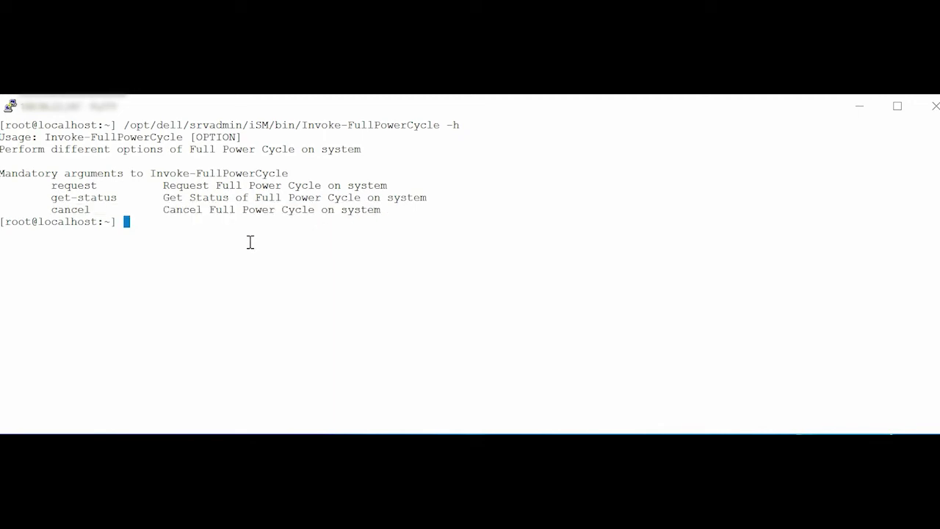
Run Invoke-FullPowerCycle request and highlight the power cycle triggered confirmation
type("/opt/de")
key("Tab")
type("sr")
key("Tab")
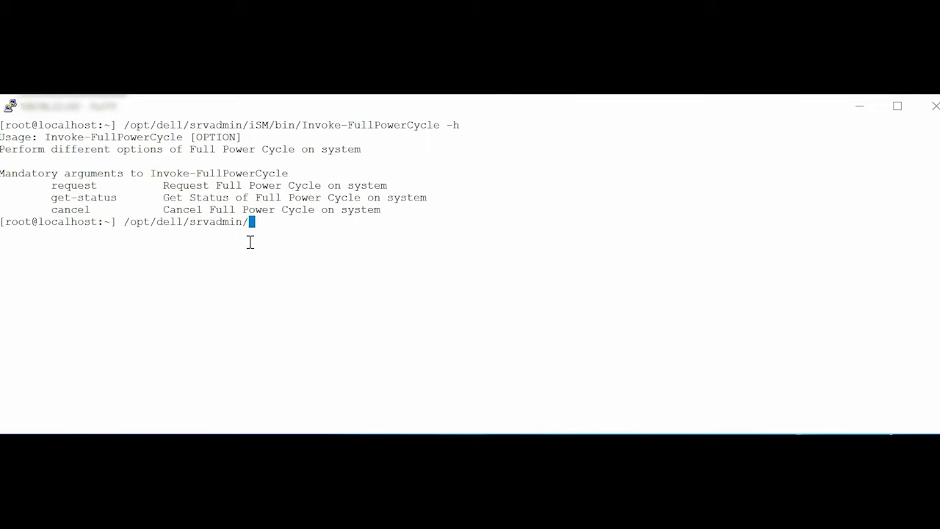
type("iS")
key("Tab")
type("bi")
key("Tab")
type("I")
key("Tab")
type("F")
key("Tab")
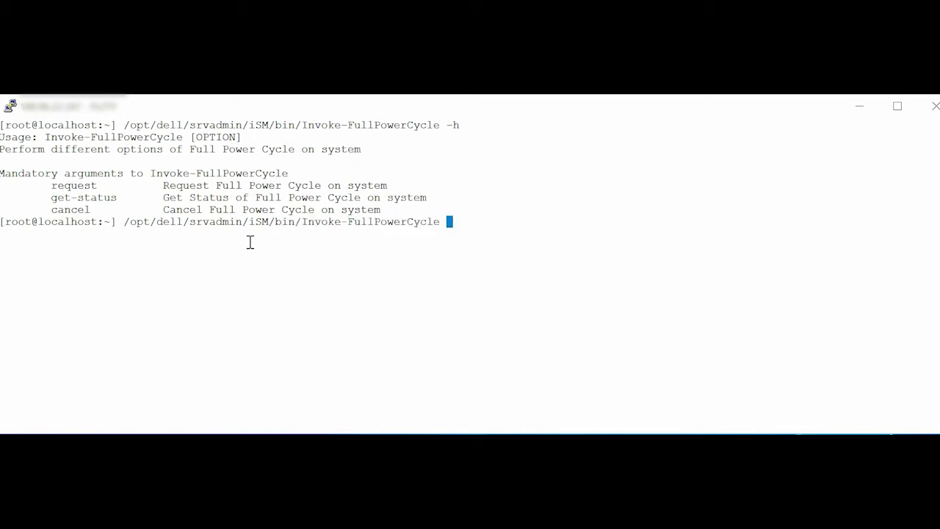
type("request")
key("Return")
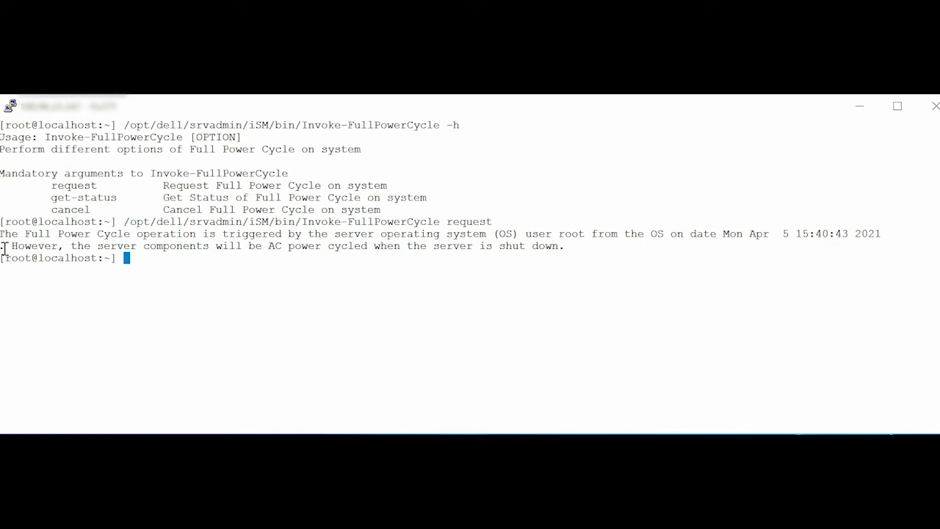
left_click_drag(1, 234, 882, 241)
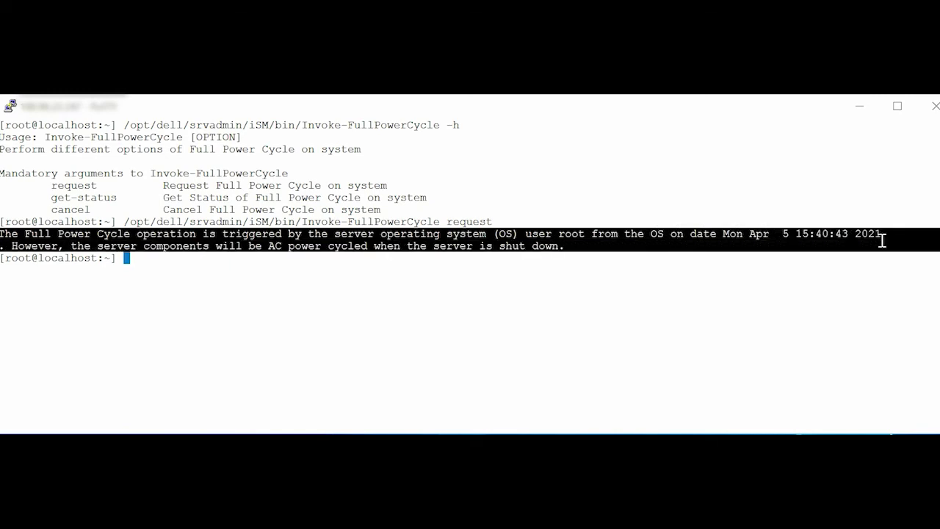
Run Invoke-FullPowerCycle get-status and highlight the 'Full Power Cycle is pending' reply
left_click(273, 274)
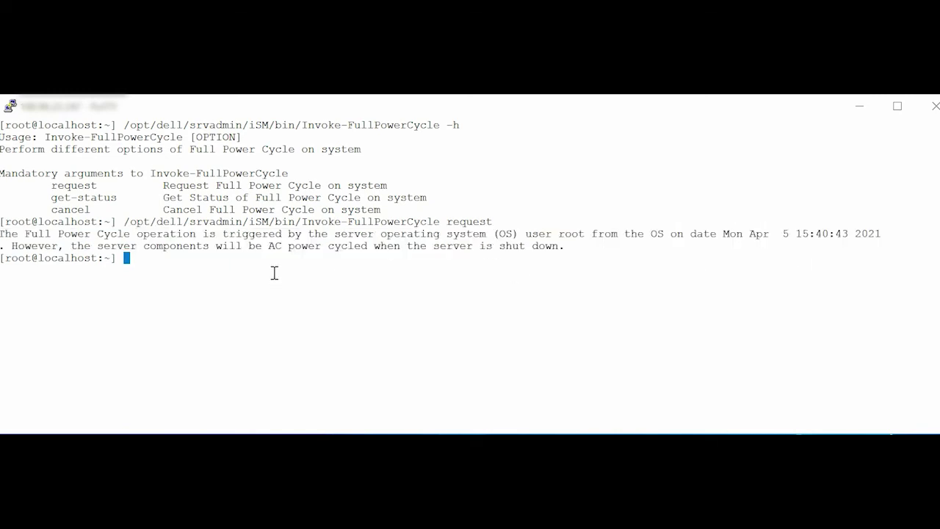
type("/opt/de")
key("Tab")
type("sr")
key("Tab")
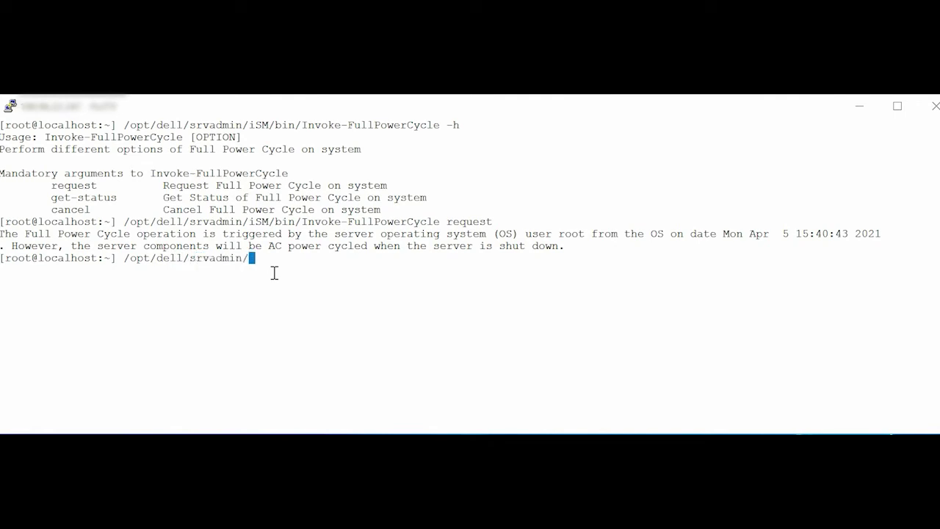
type("iS")
key("Tab")
type("bi")
type("n")
key("Tab")
type("I")
key("Tab")
type("F")
key("Tab")
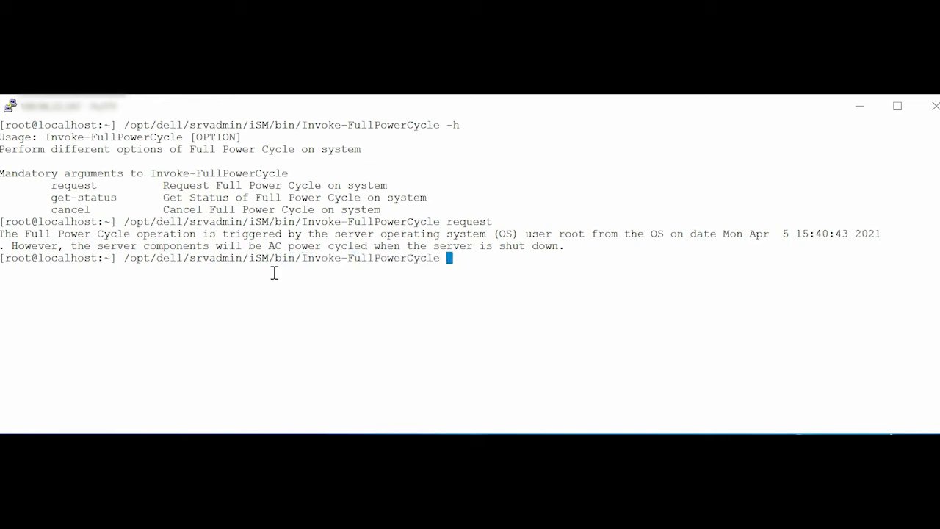
type("get-status")
key("Return")
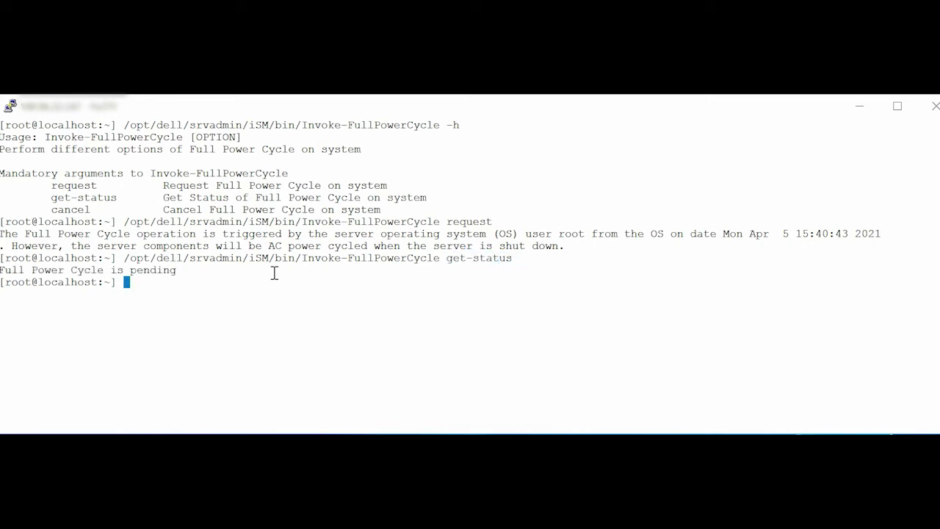
left_click_drag(1, 270, 177, 270)
Run Invoke-FullPowerCycle cancel and highlight the successful cancellation message
left_click(220, 313)
type("/opt/dell/s")
key("Tab")
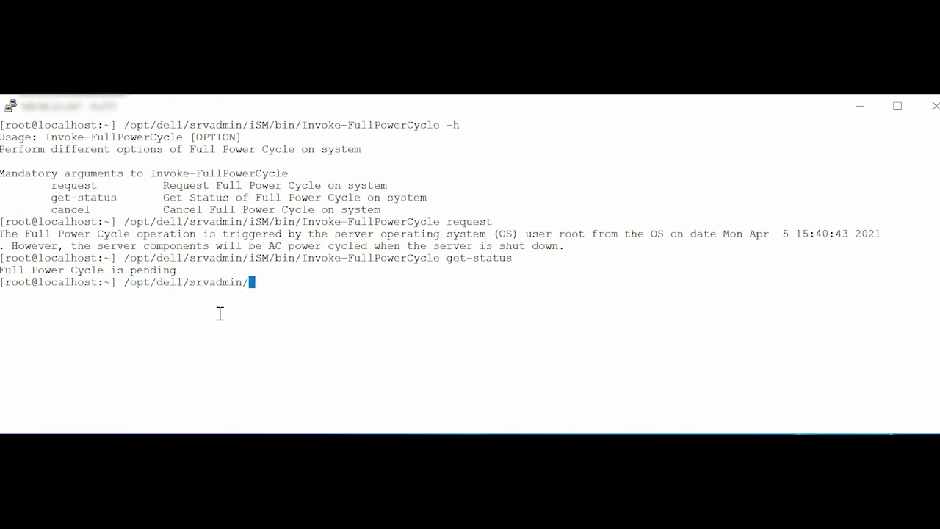
type("iSM/bi")
key("Tab")
type("I")
key("Tab")
type("F")
key("Tab")
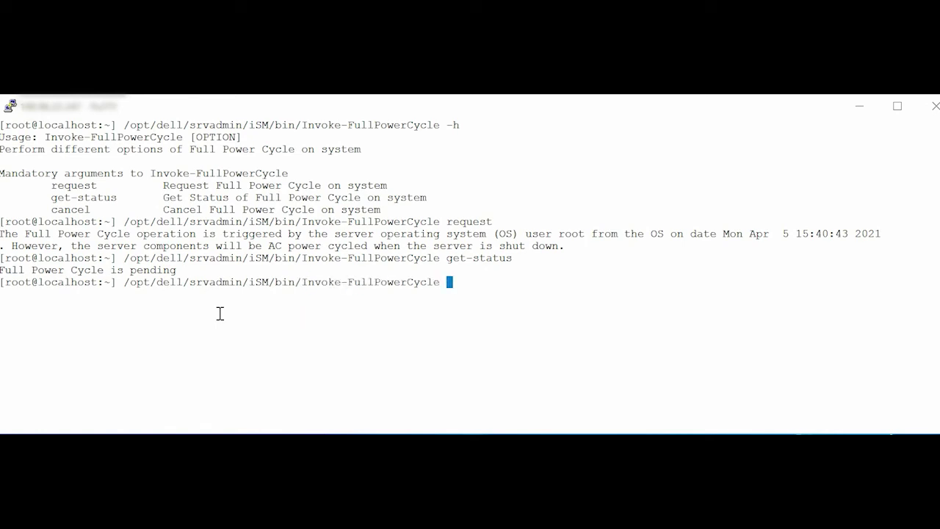
type("cancel")
key("Return")
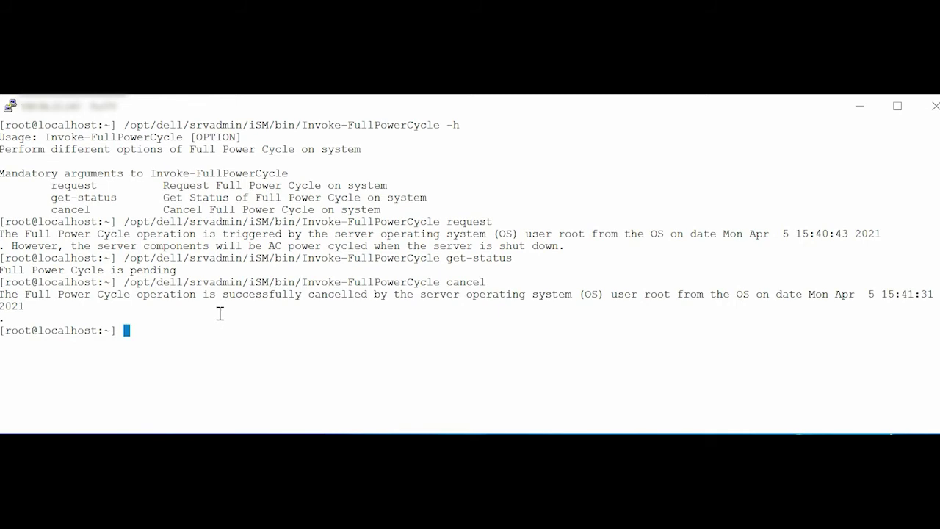
left_click_drag(1, 293, 928, 302)
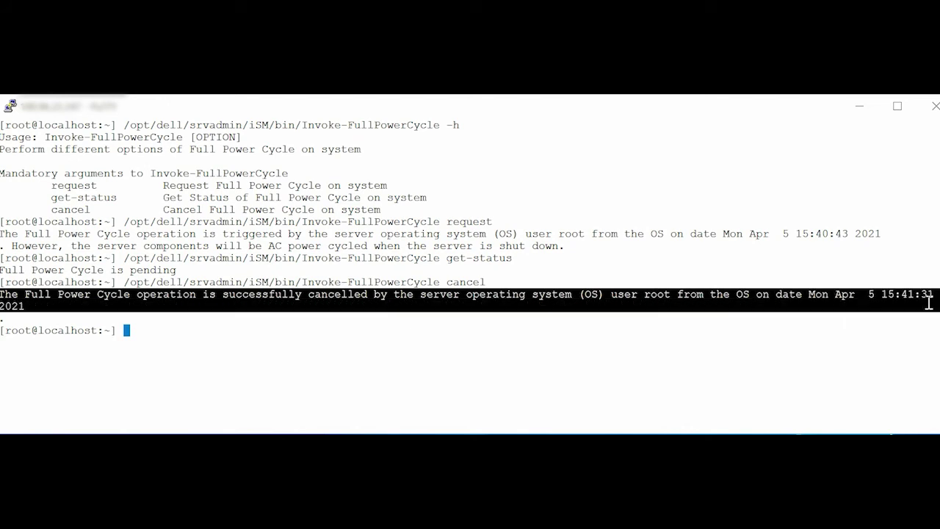
left_click(242, 331)
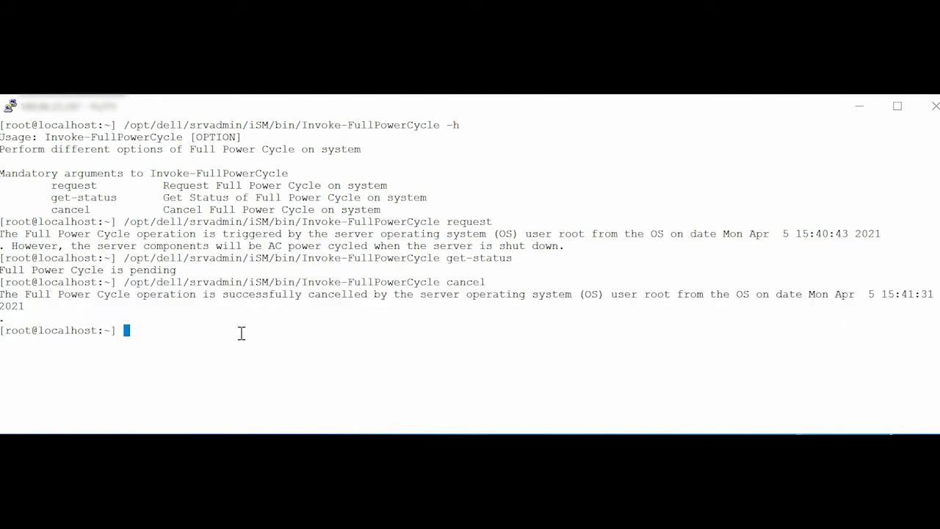
Rerun /opt/dell/srvadmin/iSM/bin/Invoke-FullPowerCycle get-status to check for a pending request
type("/opt/dell/")
type("sr")
key("Tab")
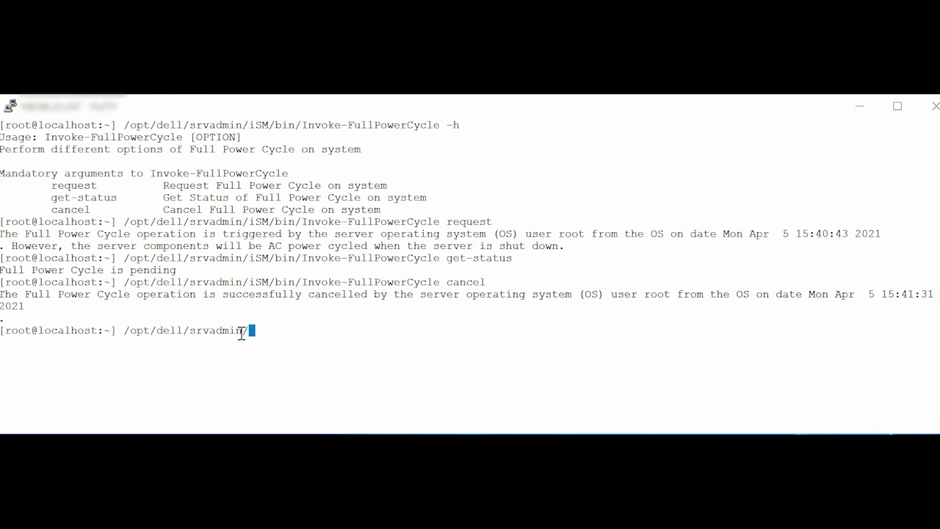
type("iS")
key("Tab")
type("bi")
key("Tab")
type("I")
key("Tab")
type("F")
key("Tab")
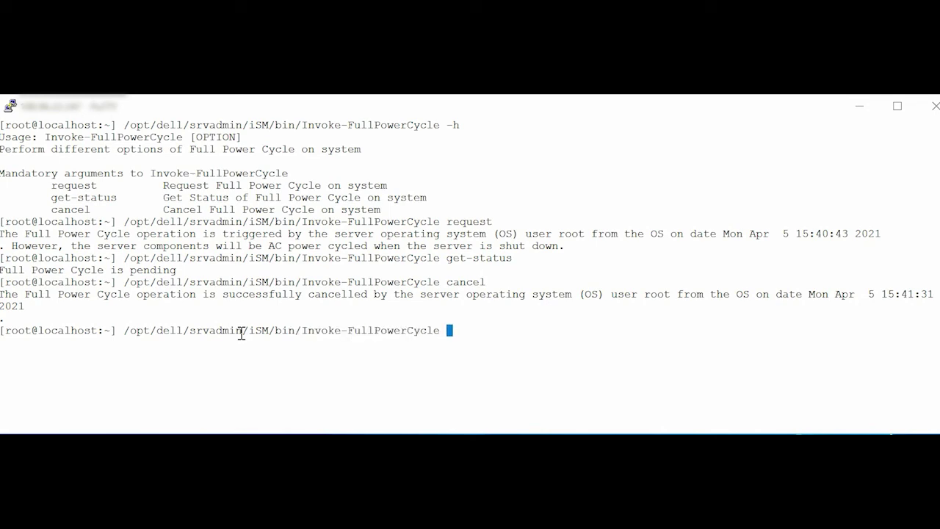
type("get-status")
key("Return")
Highlight the no-pending message and the ISM0031 trigger and ISM0032 cancellation log entries
left_click_drag(2, 345, 253, 342)
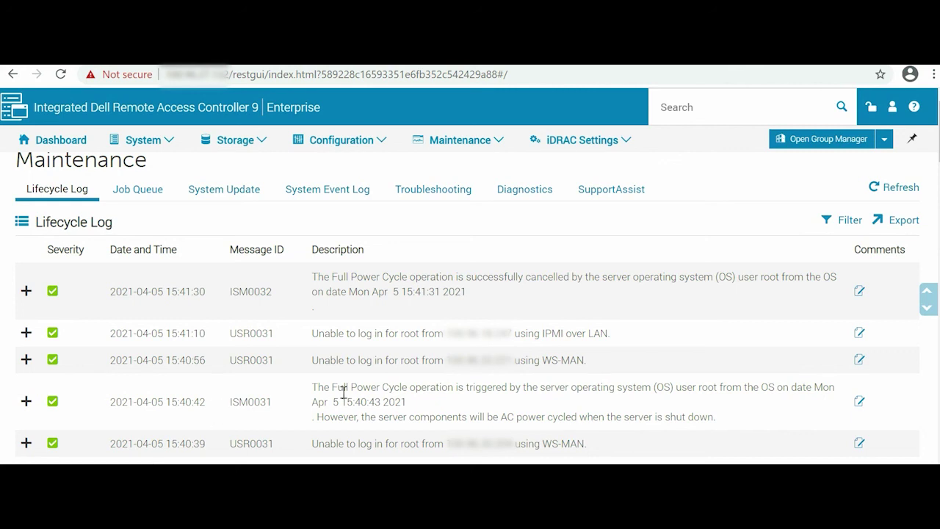
left_click_drag(311, 389, 719, 429)
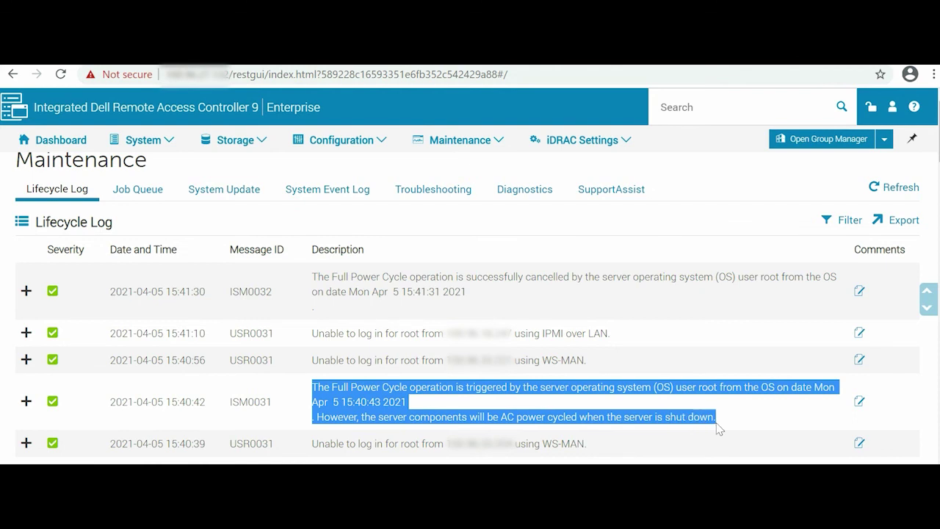
left_click_drag(313, 276, 469, 295)
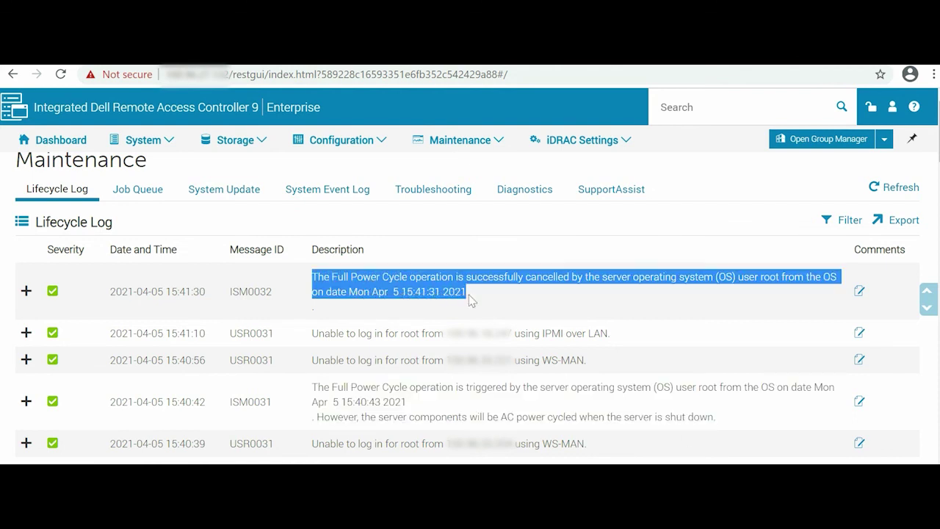